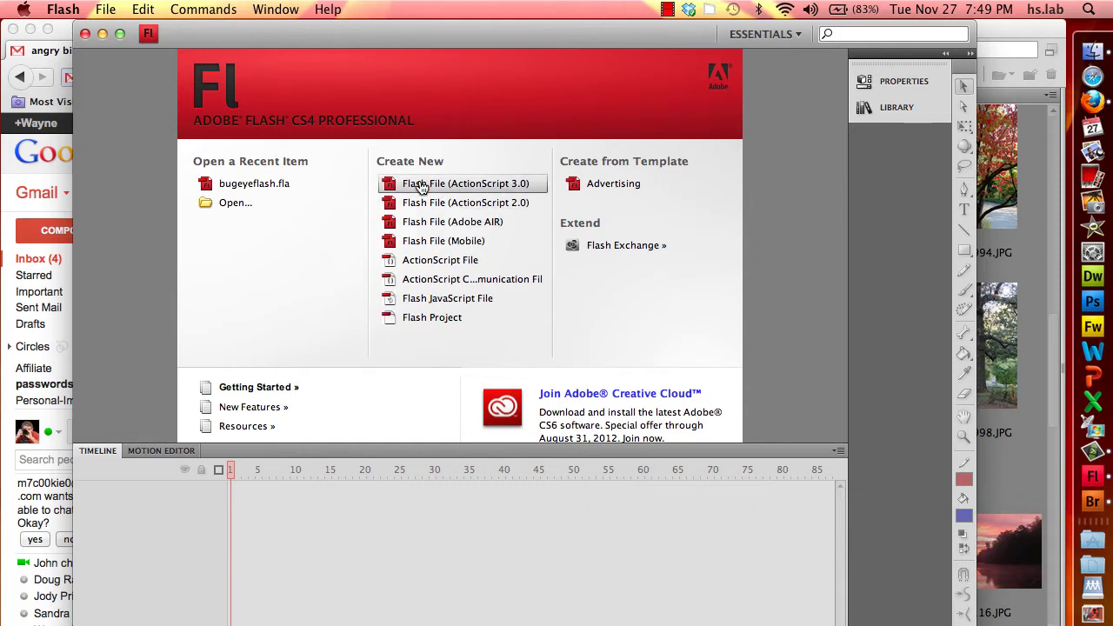
- Create a new Flash File (ActionScript 3.0) from the Welcome screen
left_click(422, 185)
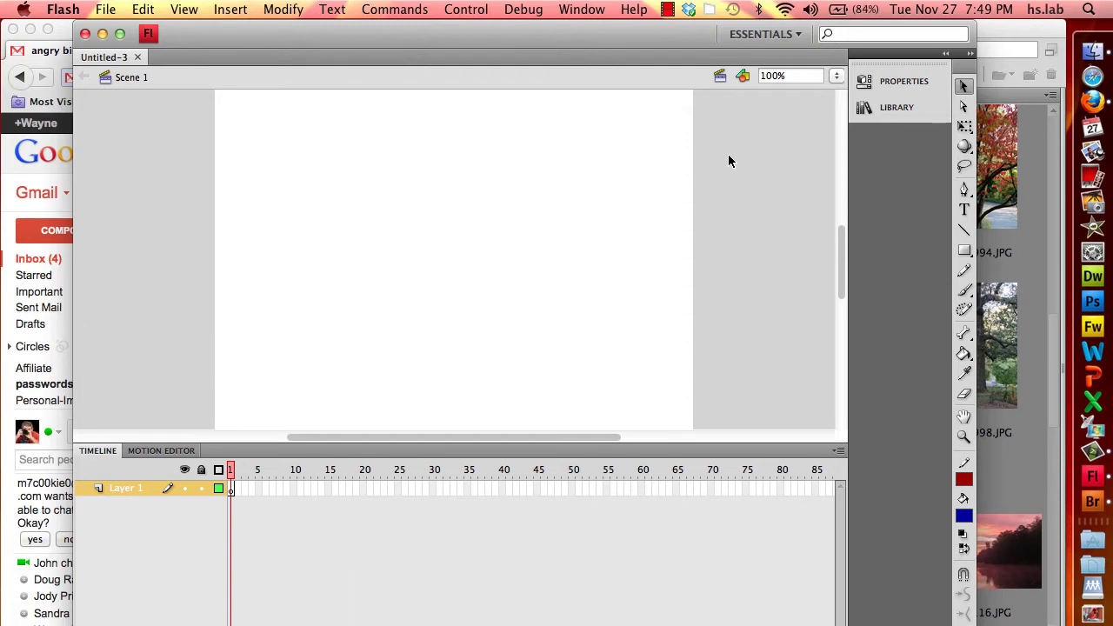
left_click(904, 83)
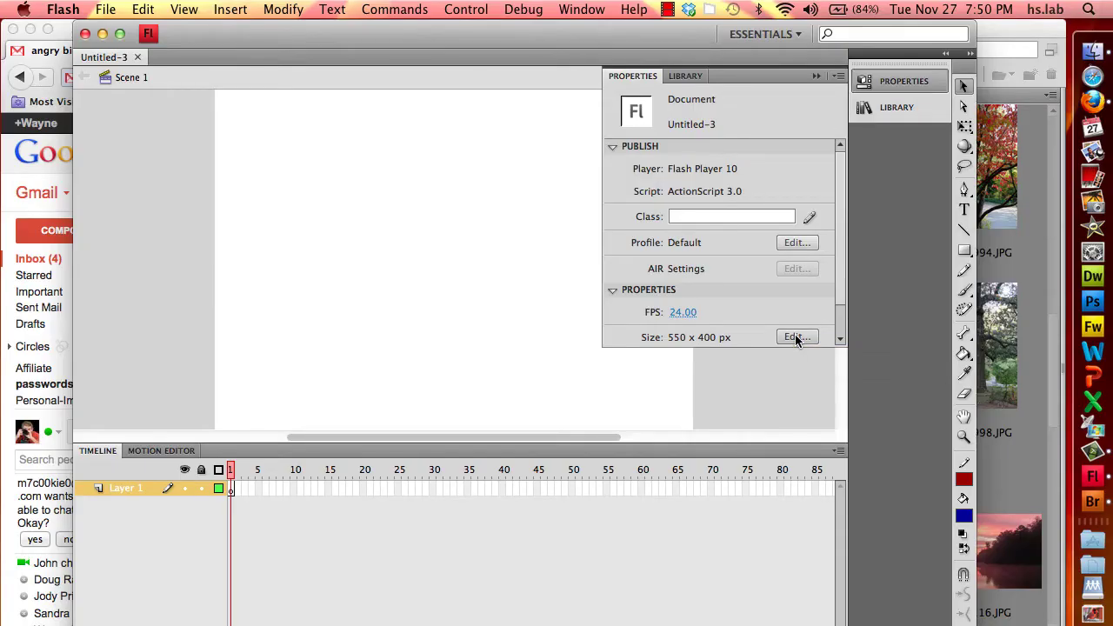
left_click(815, 77)
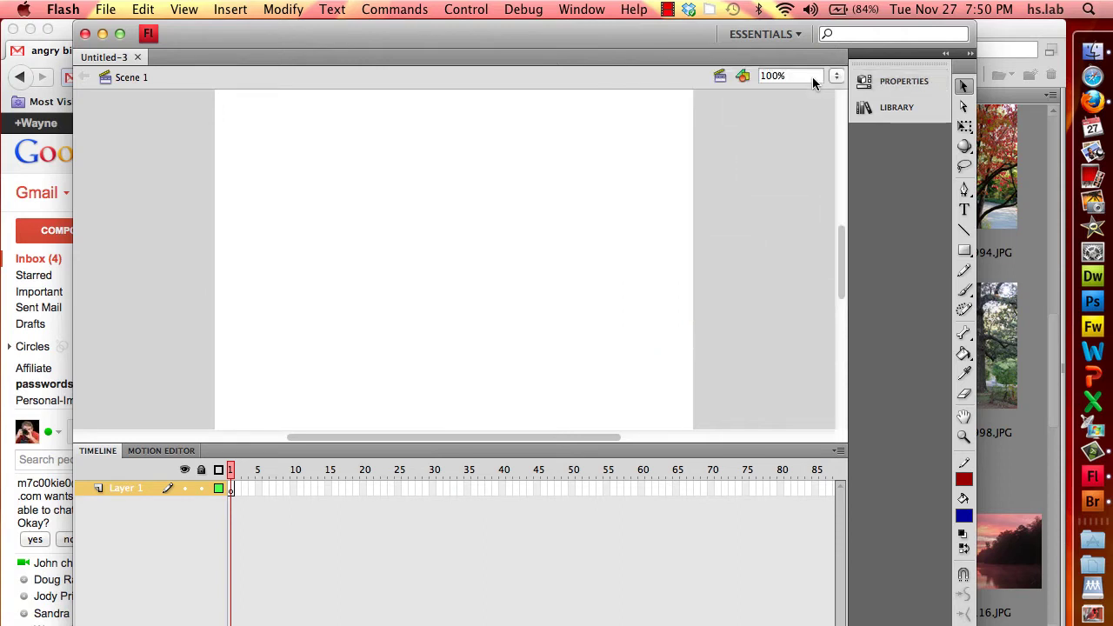
- Import angry-bird.jpg, BannerBackground.jpg and emu-angrybird2a.jpg from the flash-tutorial folder into the library
left_click(105, 9)
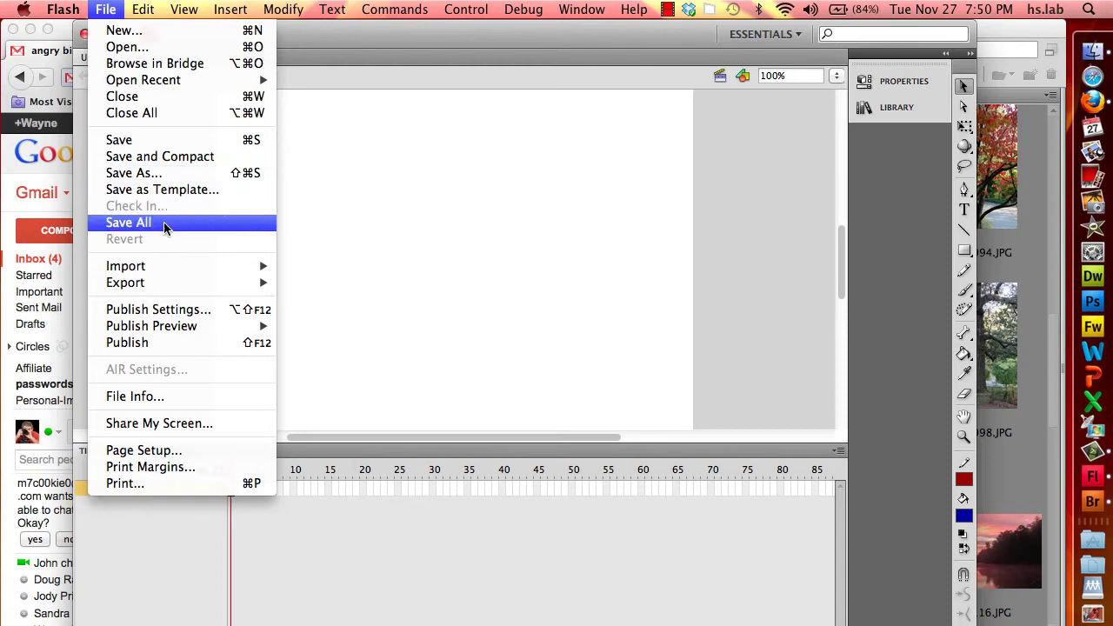
mouse_move(165, 271)
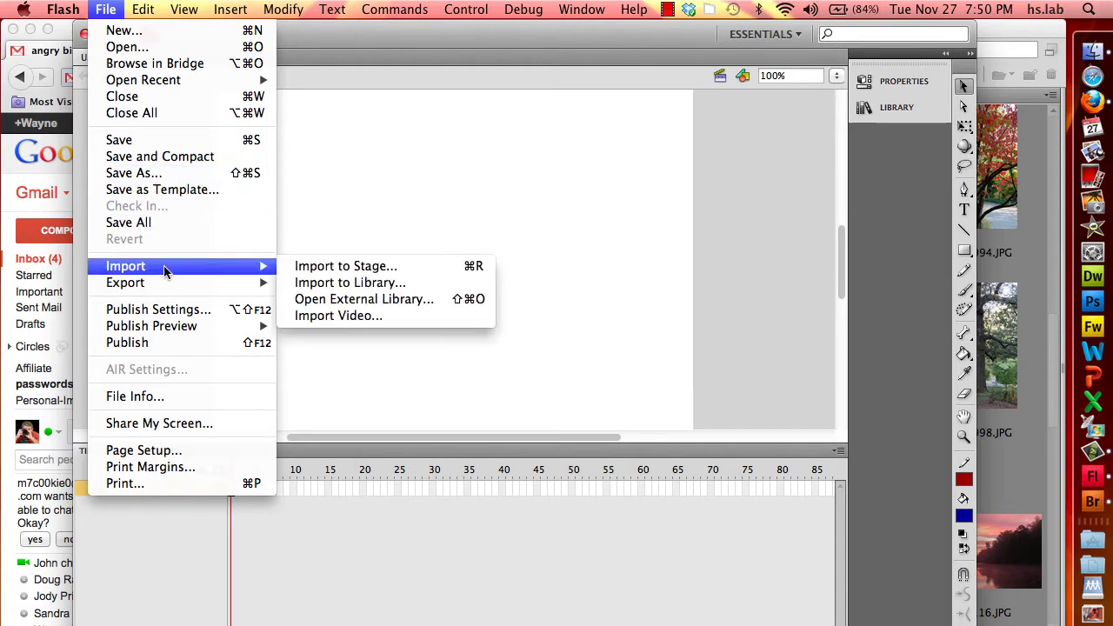
left_click(323, 283)
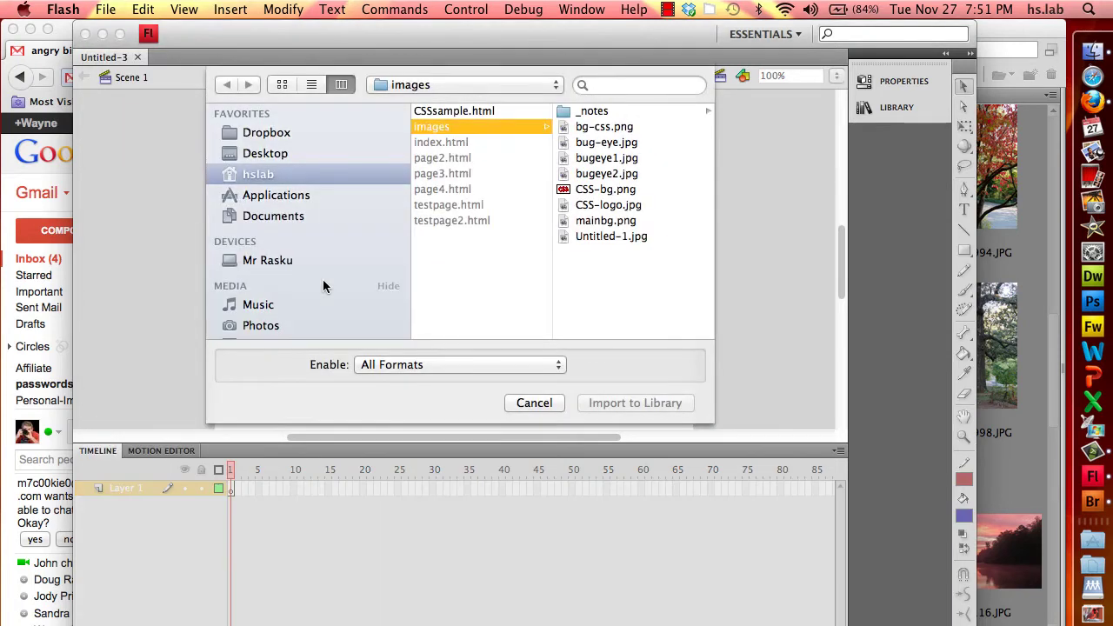
left_click(557, 84)
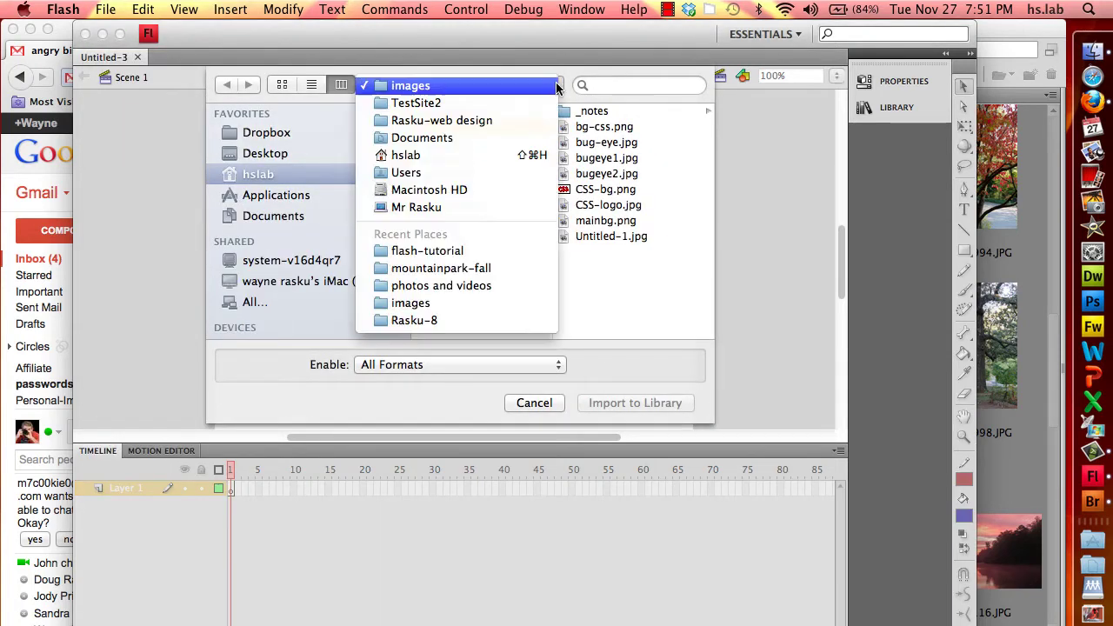
left_click(433, 252)
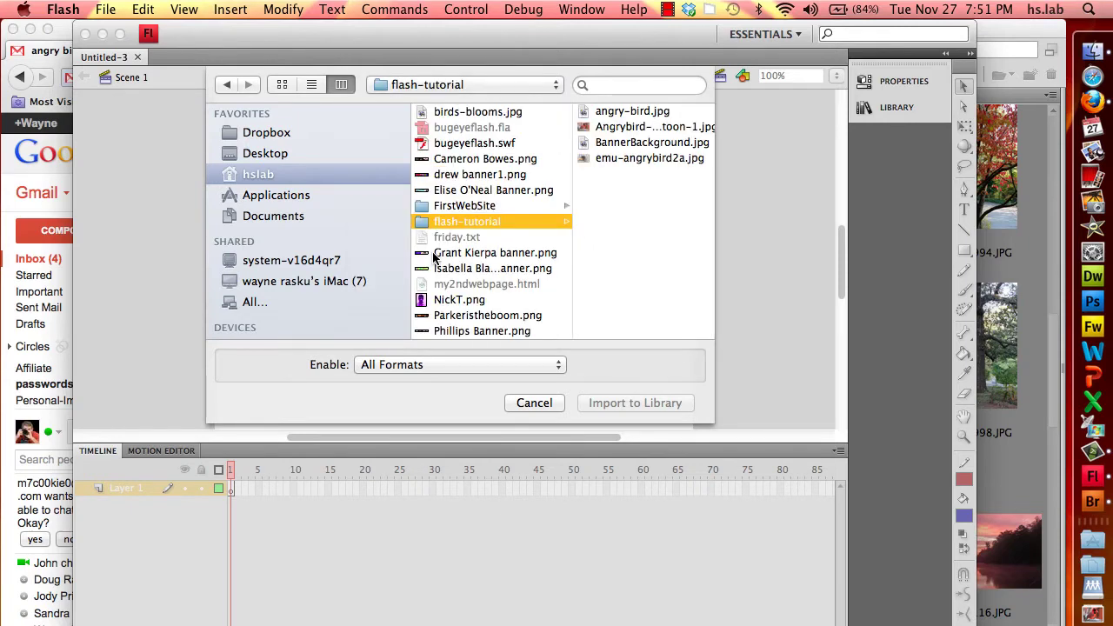
left_click(630, 114)
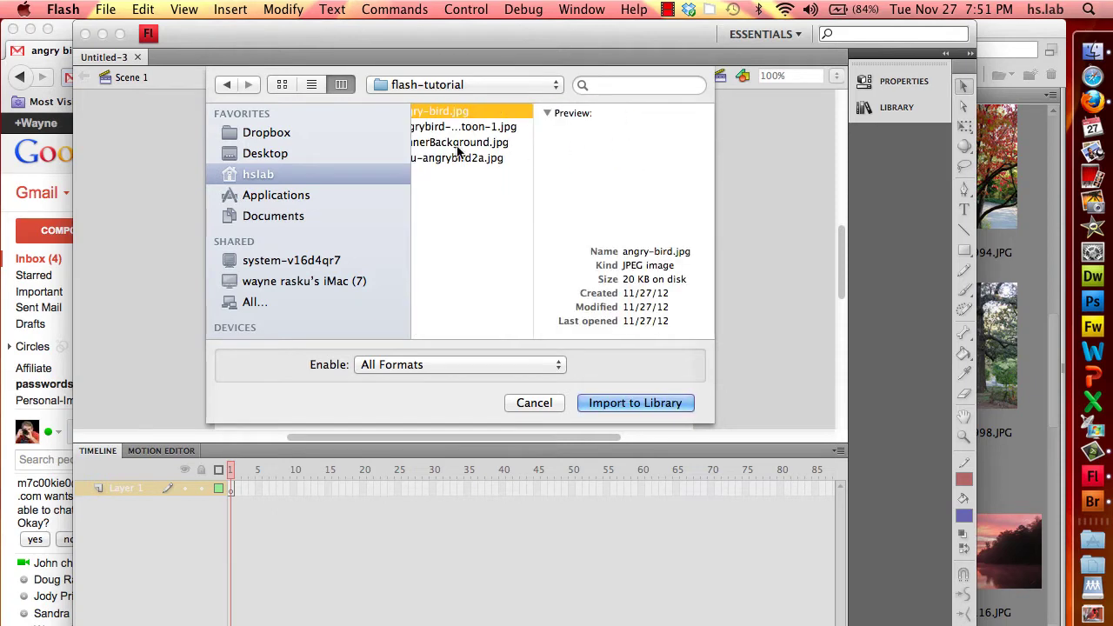
left_click(450, 143, "super")
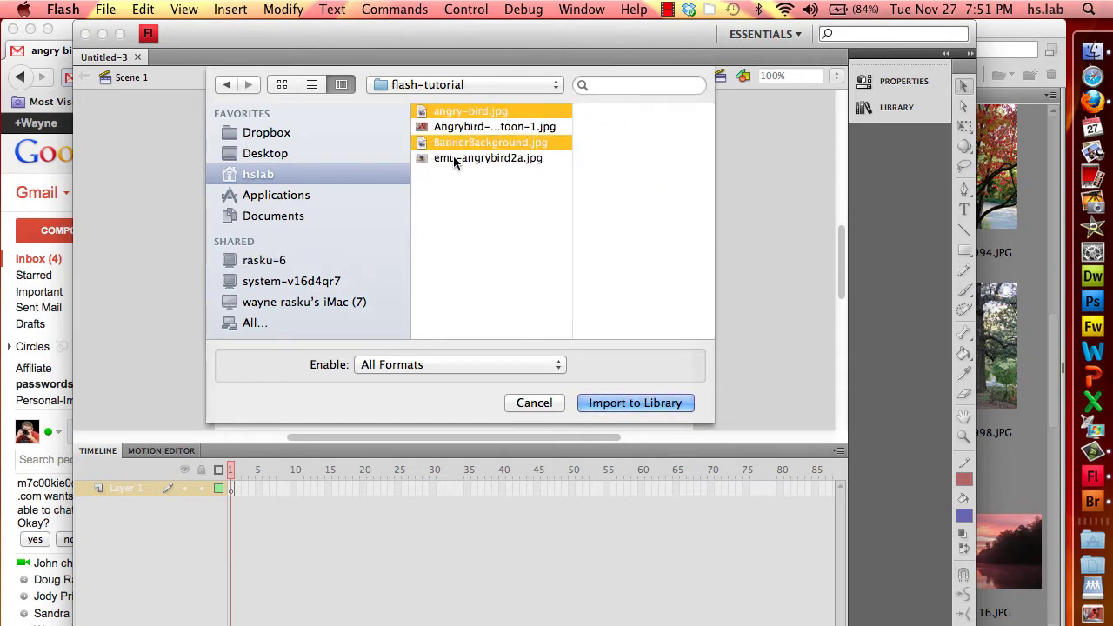
left_click(453, 158, "super")
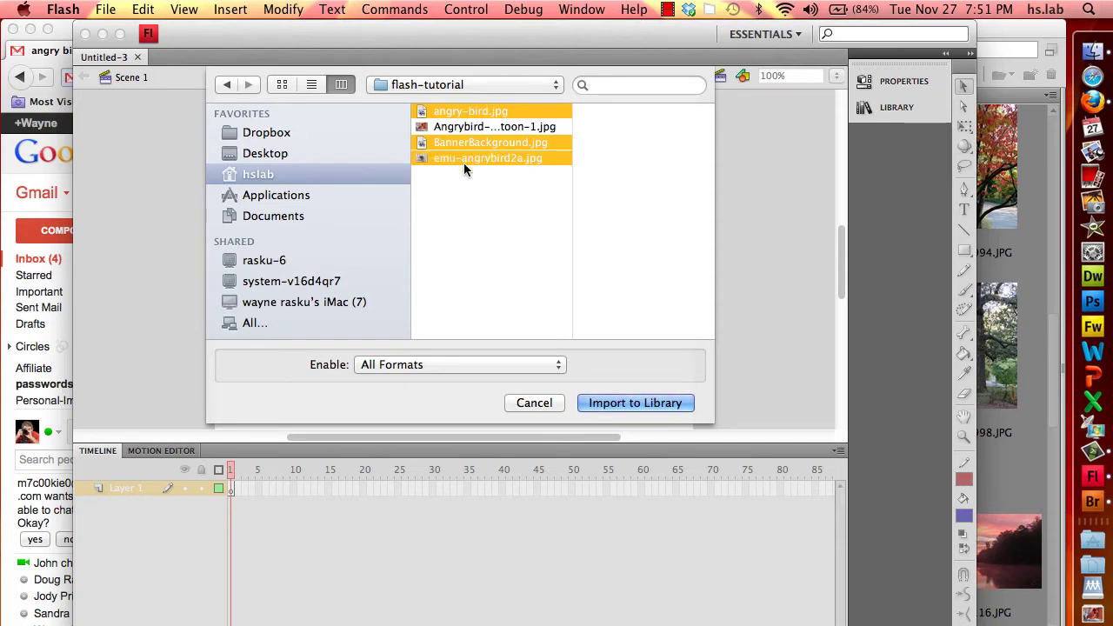
left_click(631, 400)
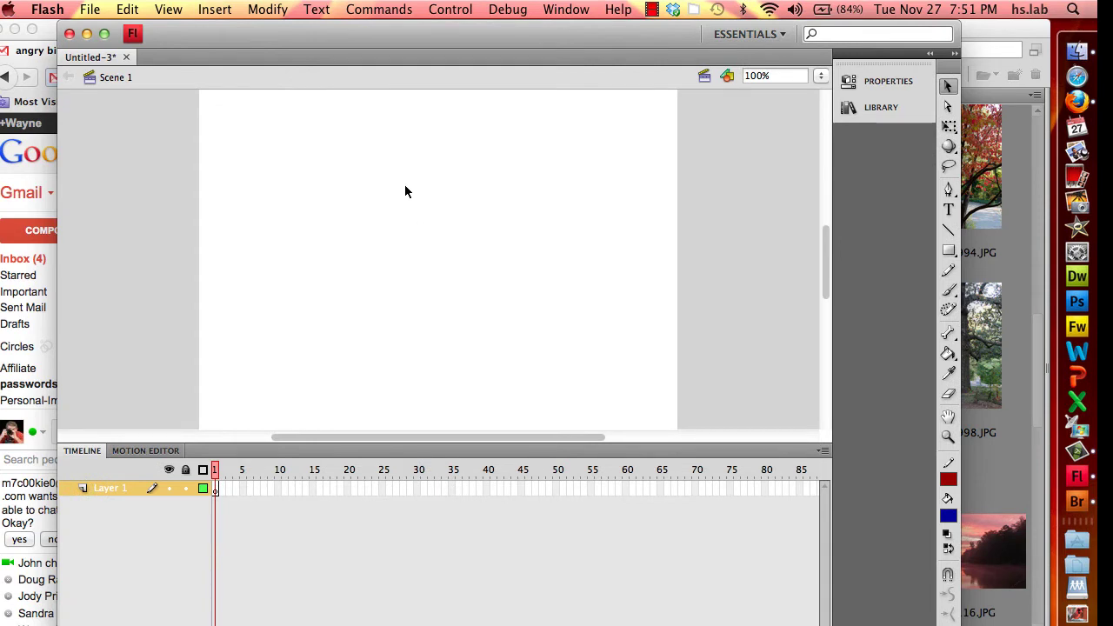
- Drag angry-bird.jpg from the Library panel onto the stage and collapse the Library panel
left_click(882, 109)
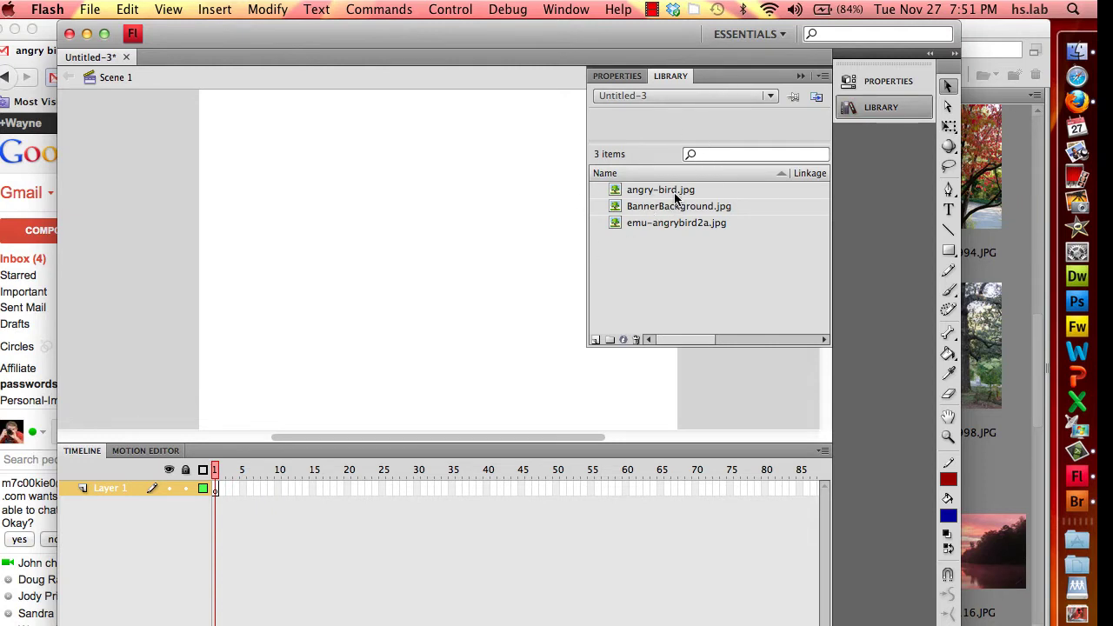
left_click(619, 192)
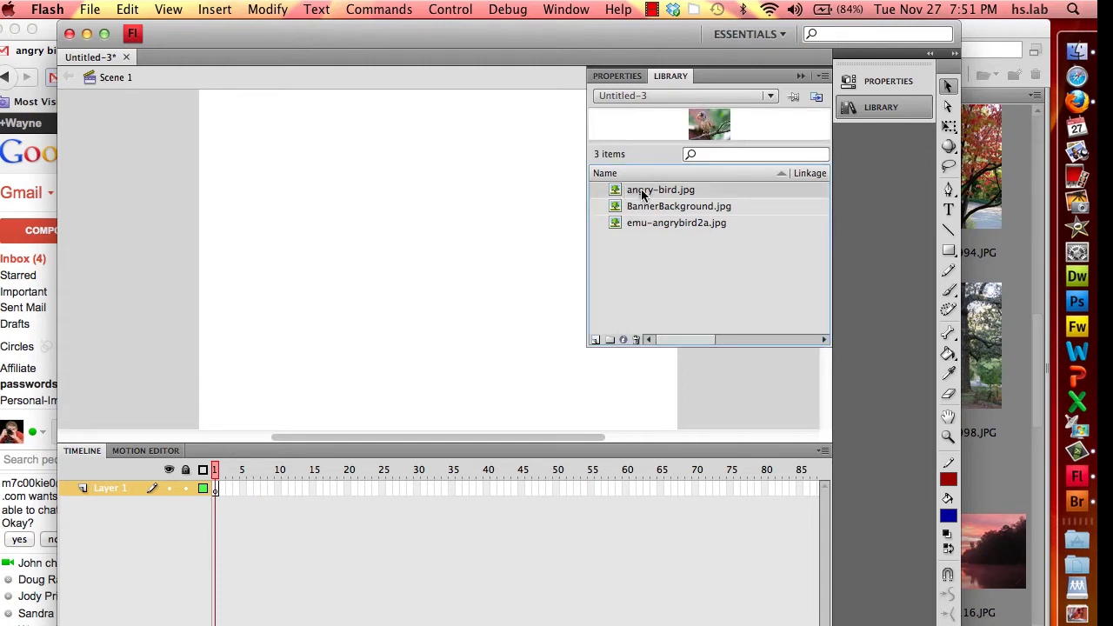
left_click_drag(640, 191, 360, 250)
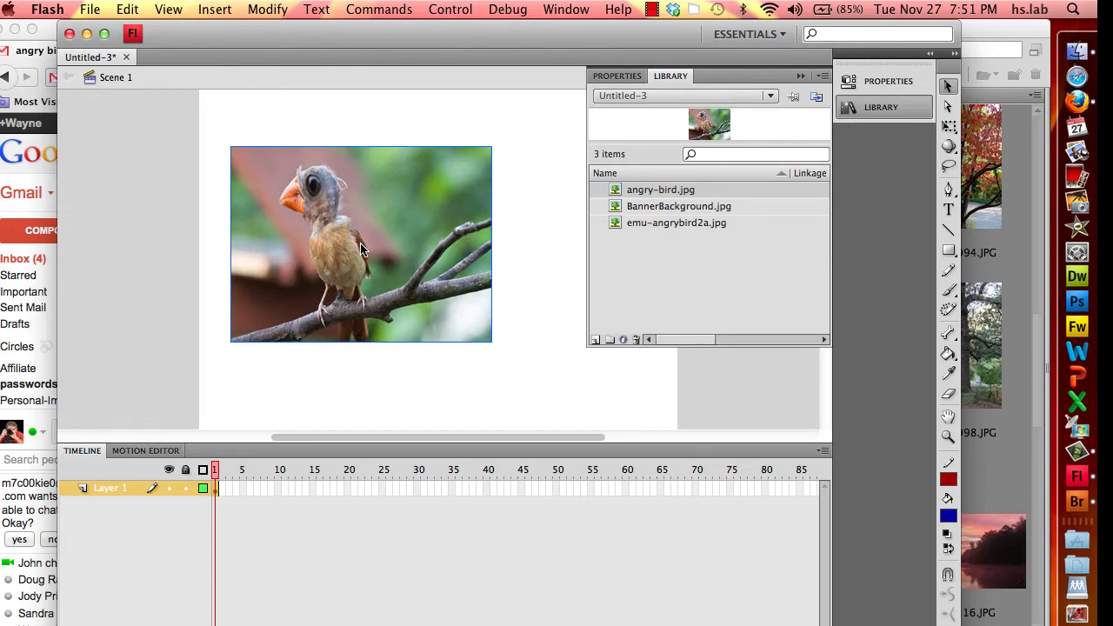
left_click(800, 75)
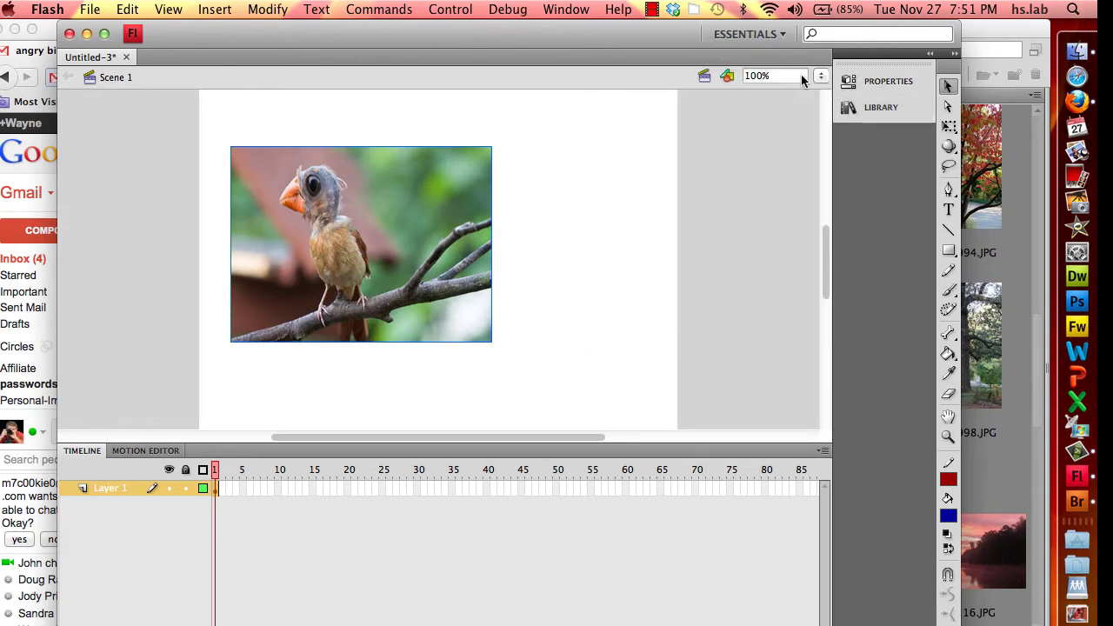
- Rename the timeline layer from Layer 1 to 'Angry bird #1'
left_click(110, 488)
type("Angry")
type(" bird")
type(" #1")
left_click(365, 286)
- Convert the bird photo into a Movie Clip symbol named 'angrybird1'
left_click(269, 10)
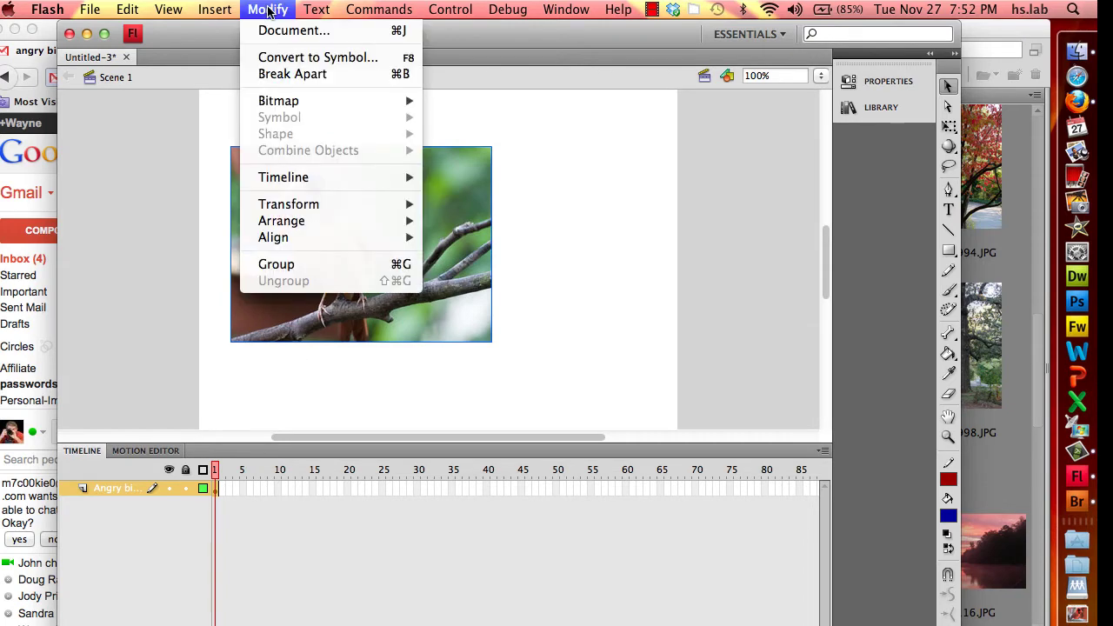
left_click(282, 58)
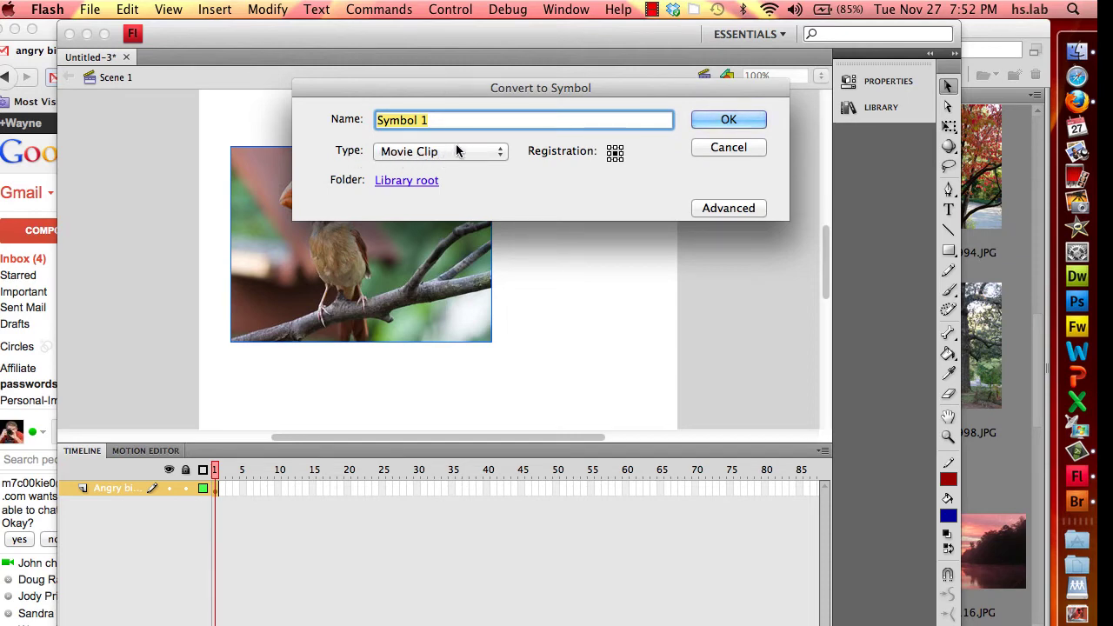
type("ang")
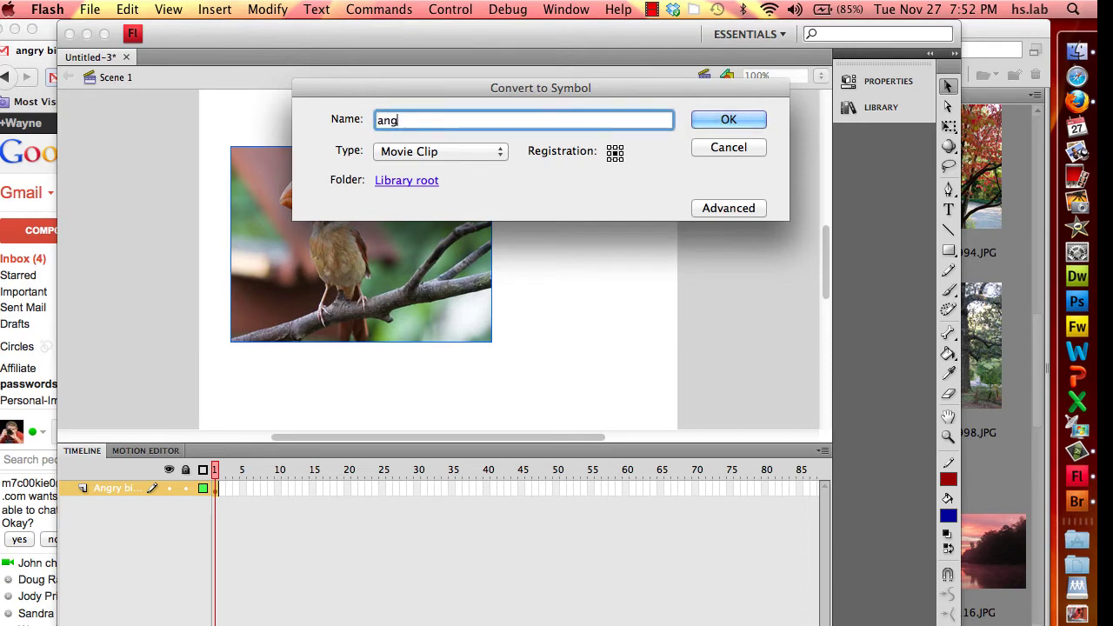
type("rybird")
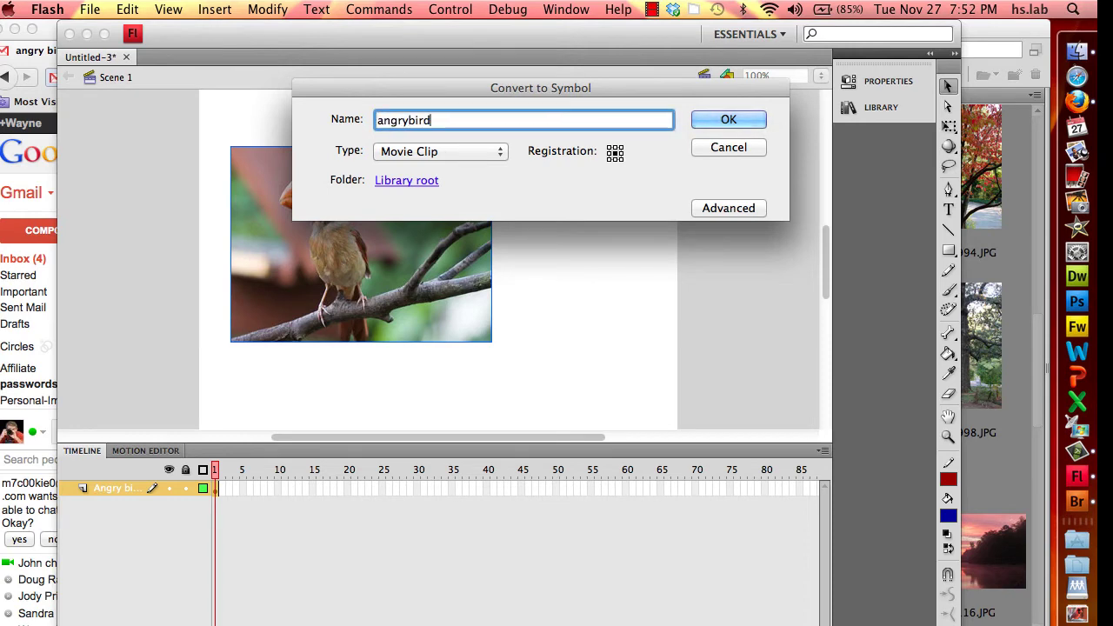
type("1")
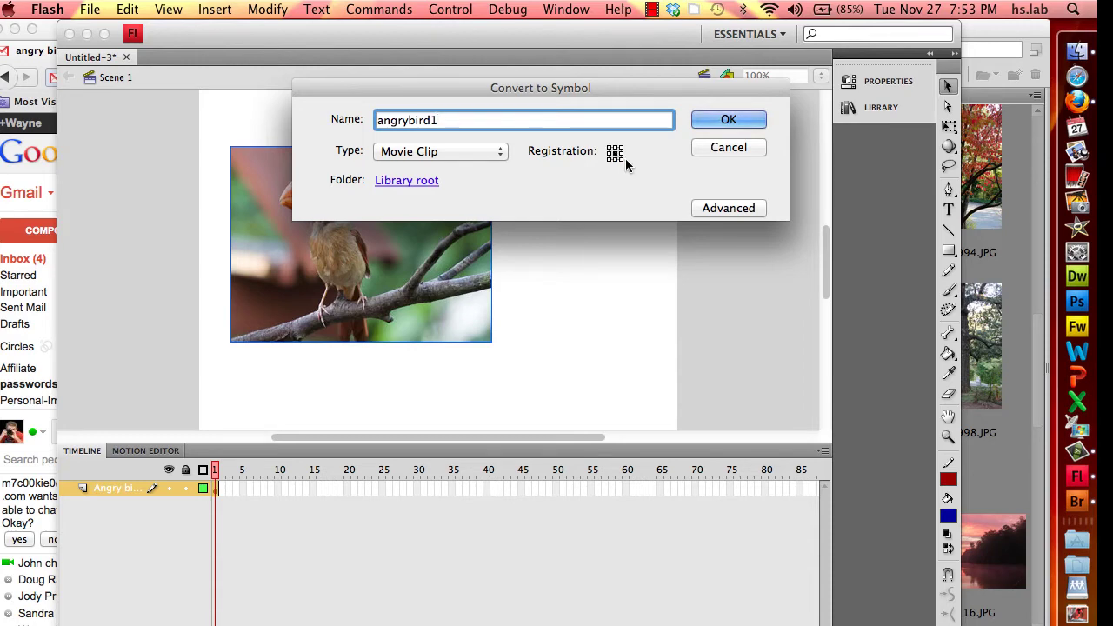
left_click(715, 121)
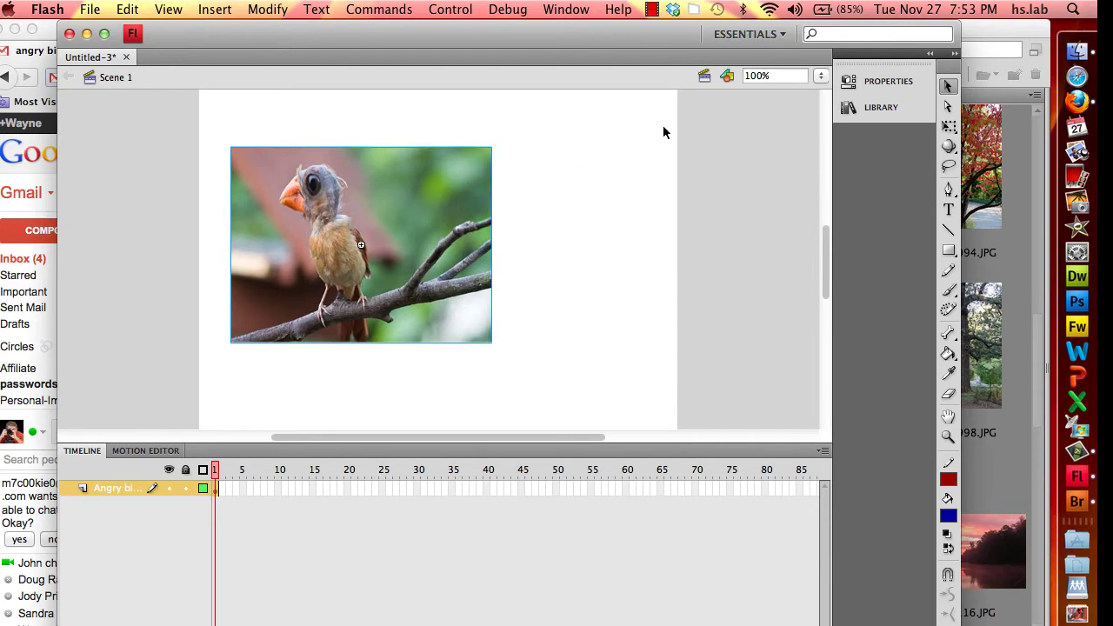
left_click(868, 87)
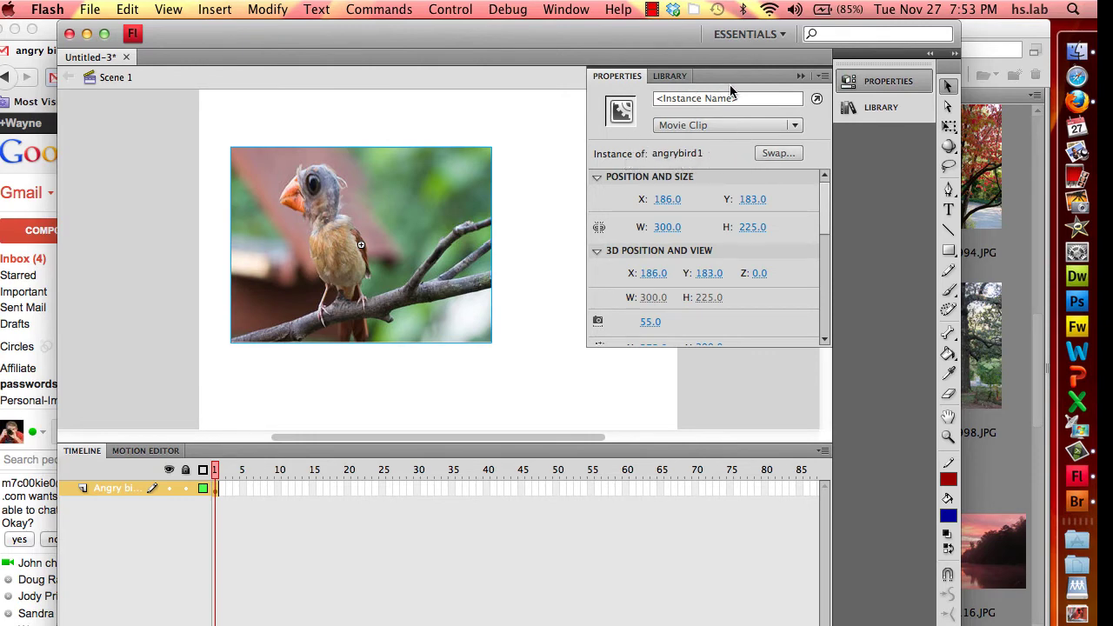
left_click(799, 78)
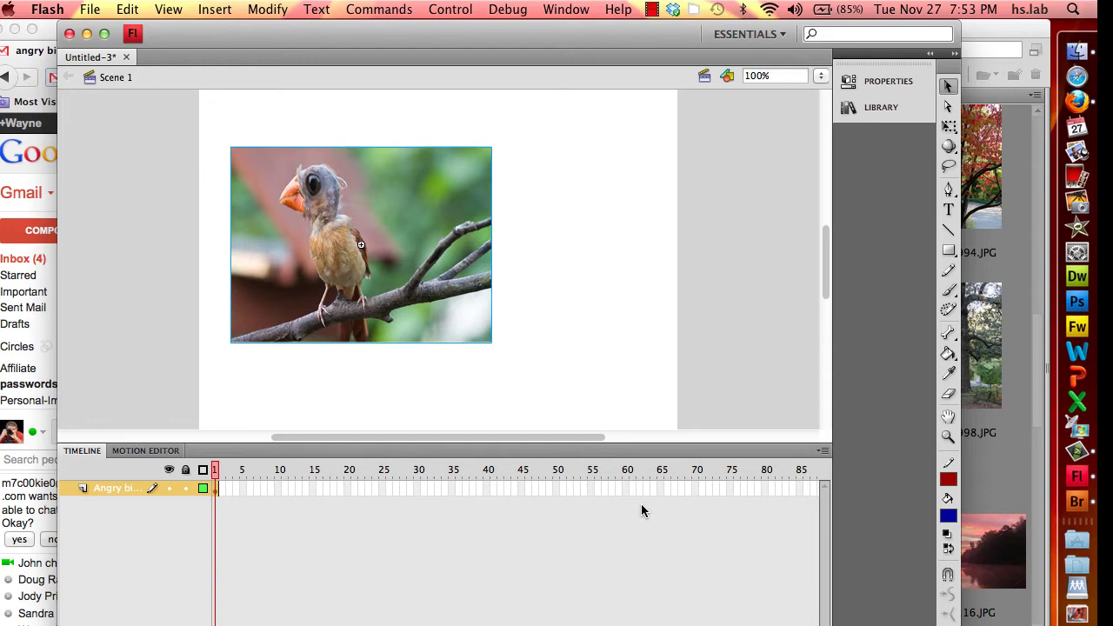
- Insert frames on the Angry bird layer through frame 75
left_click(732, 489)
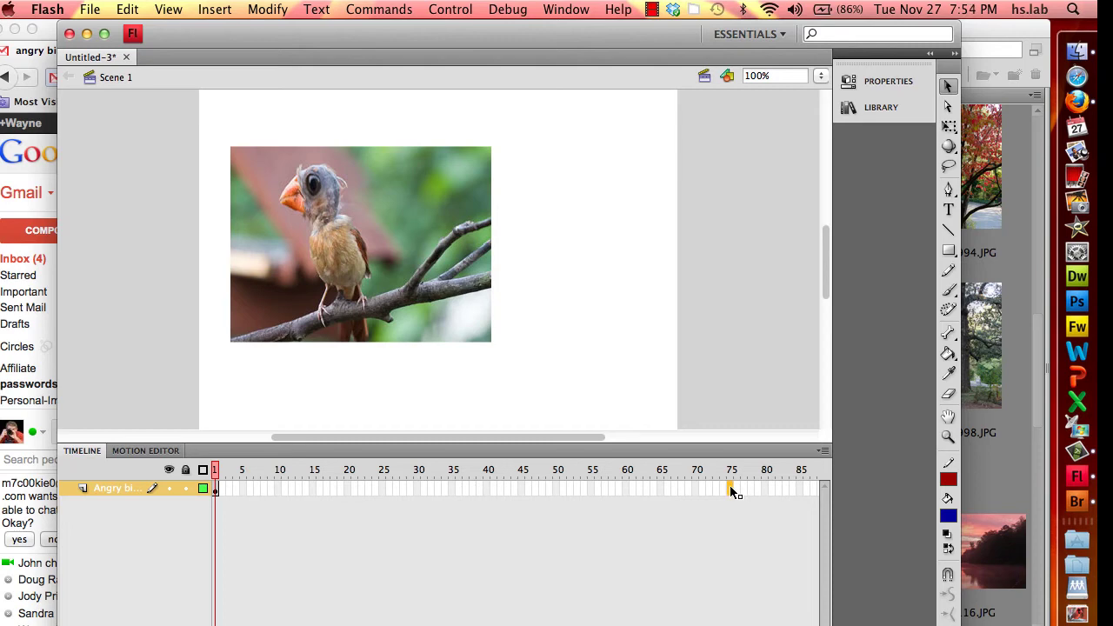
right_click(731, 491)
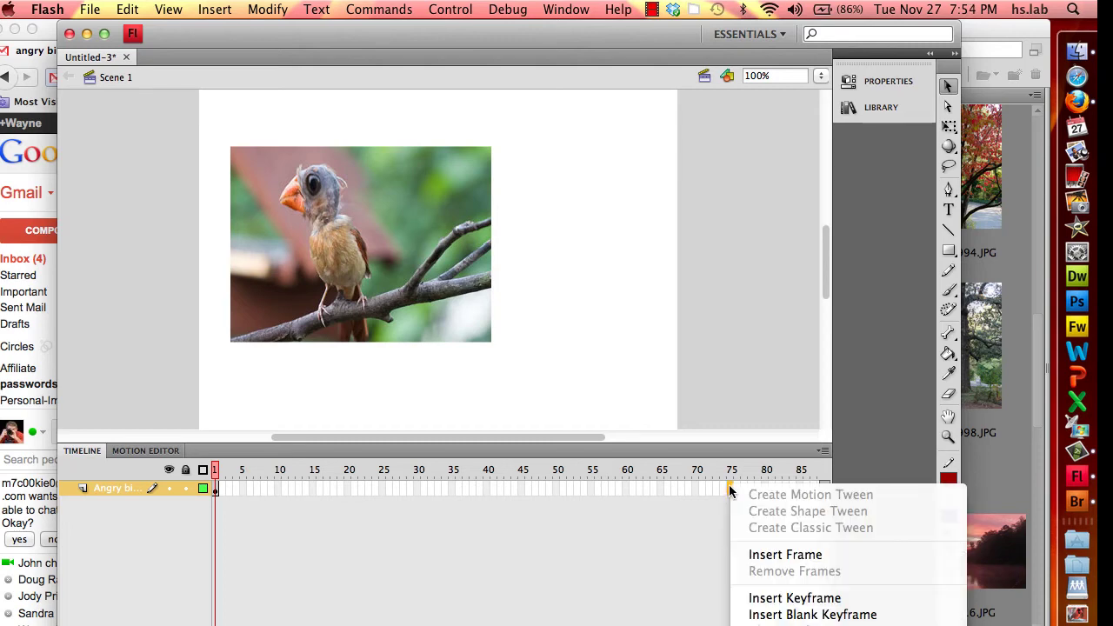
left_click(765, 556)
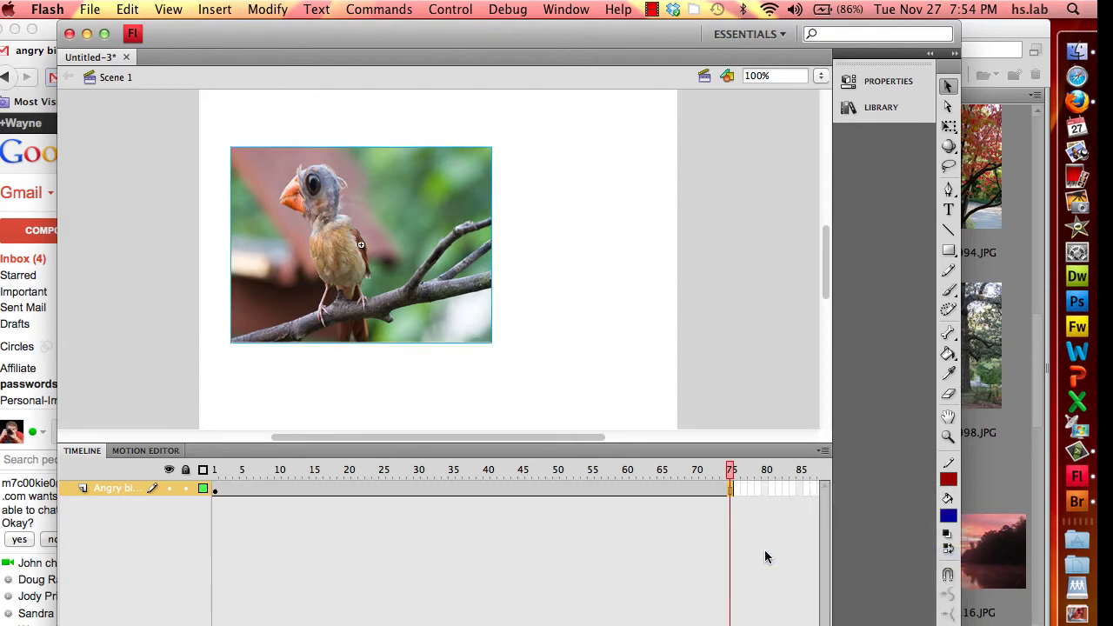
- Insert a keyframe at frame 12 on the Angry bird layer
left_click(293, 493)
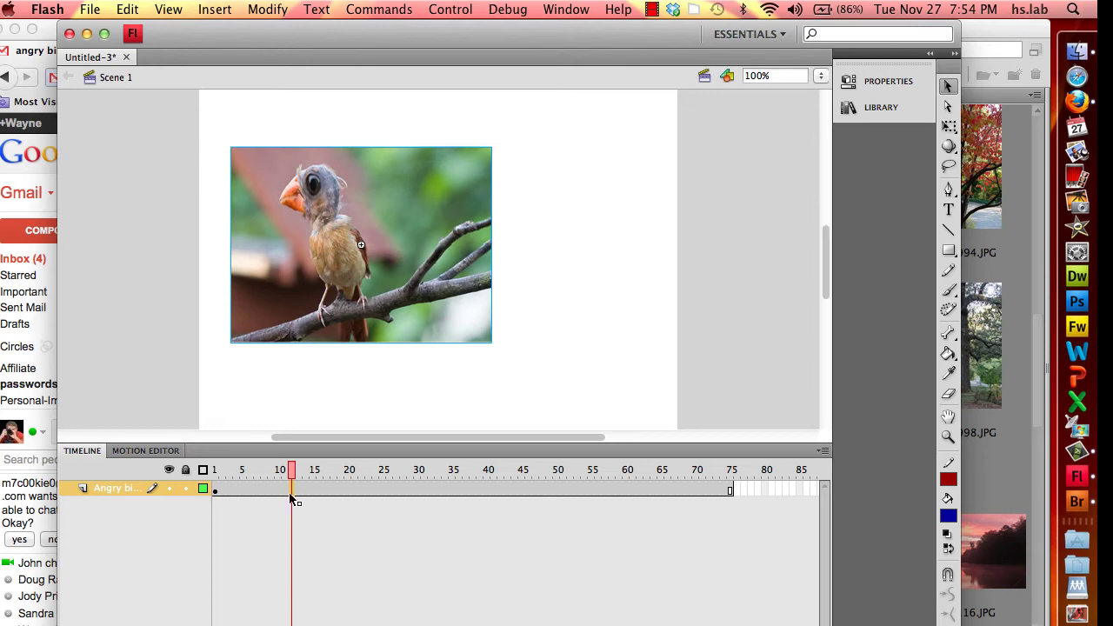
scroll(292, 496, "right", 5)
scroll(292, 497, "left", 5)
right_click(292, 492)
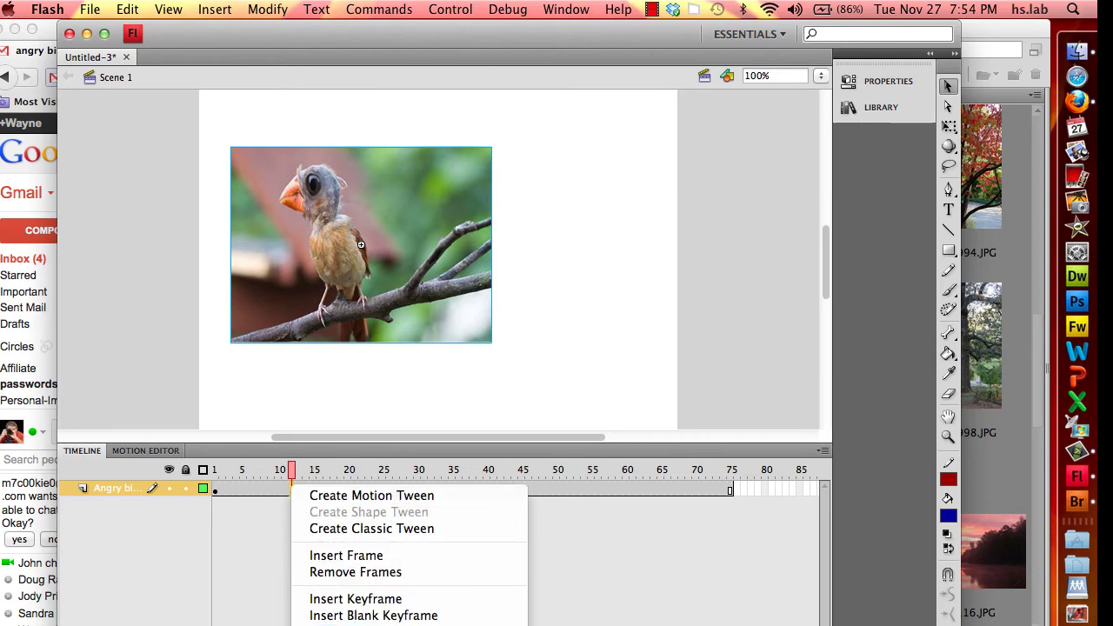
left_click(358, 599)
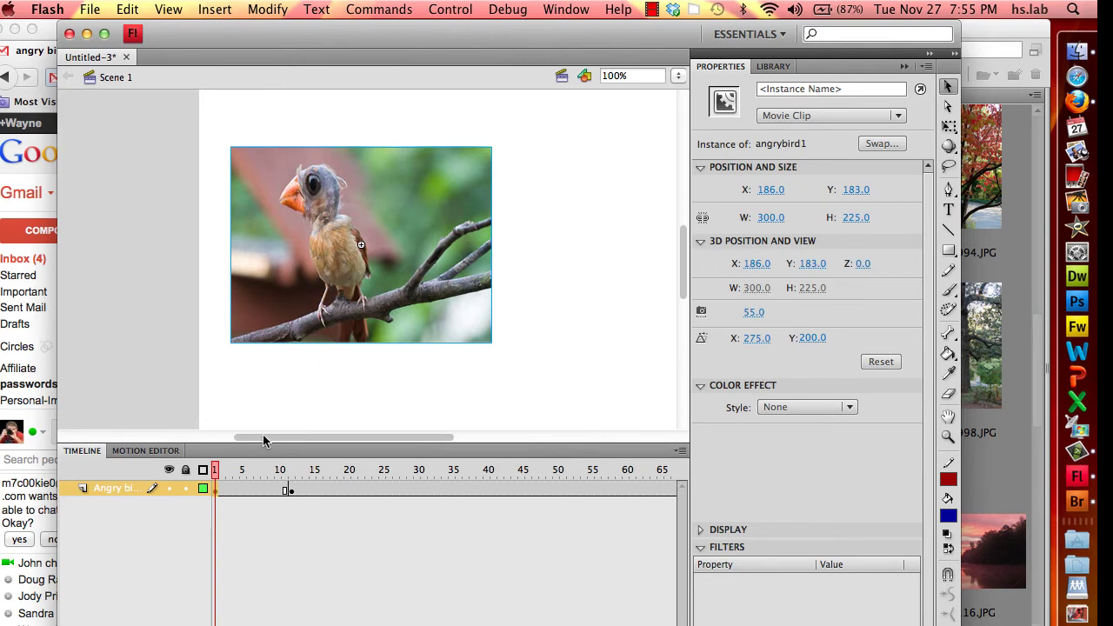
- At frame 1, give the angrybird1 clip an Alpha color effect of 0%
left_click(216, 492)
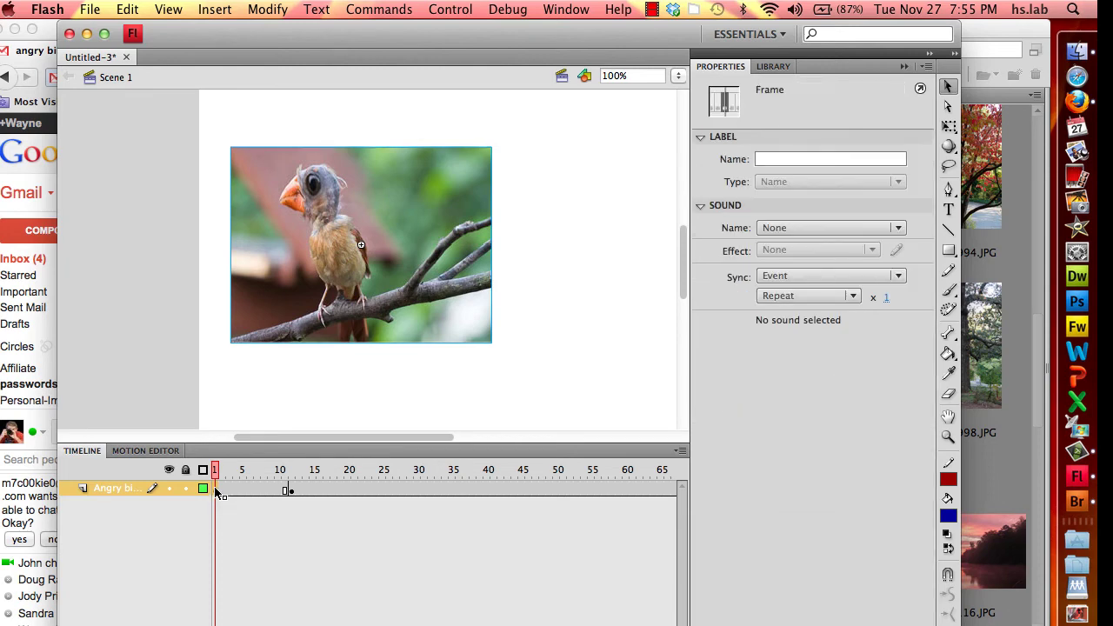
left_click(302, 305)
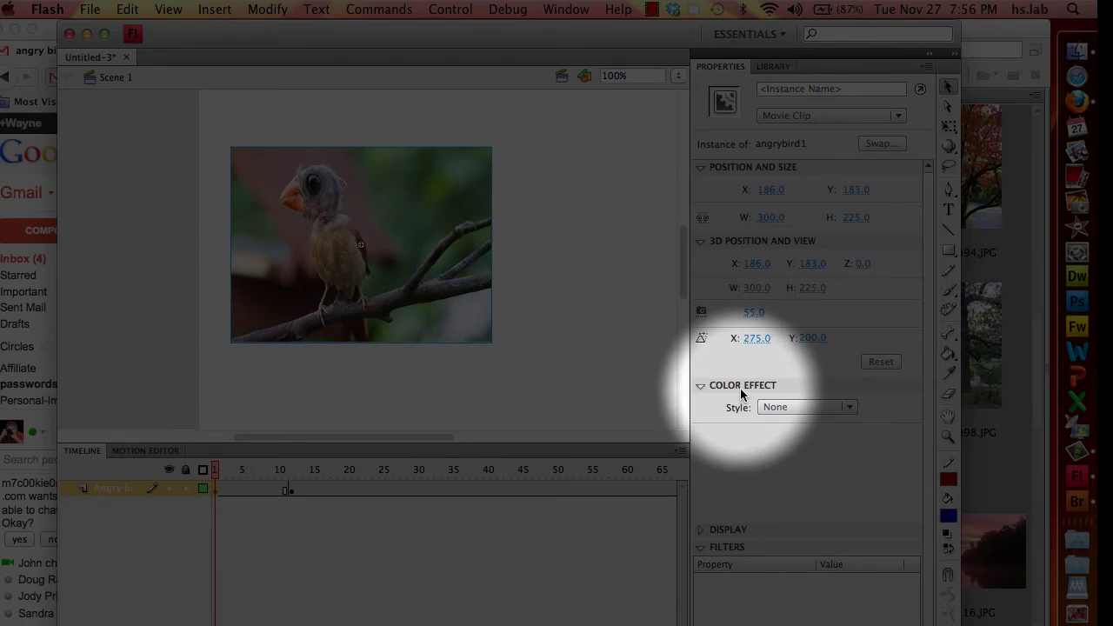
left_click(850, 409)
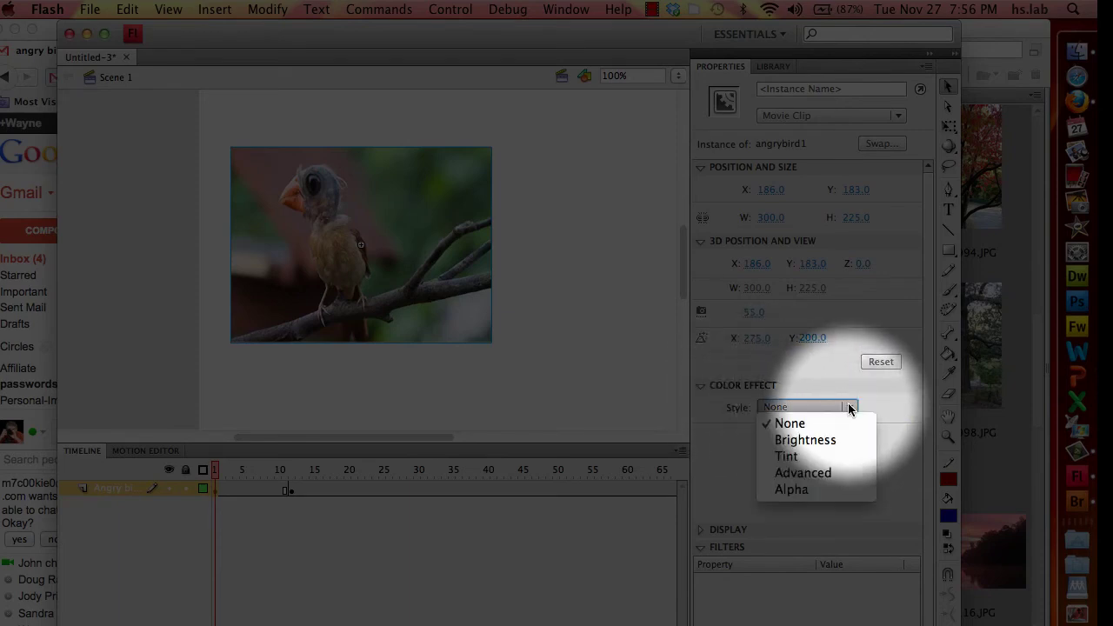
left_click(791, 489)
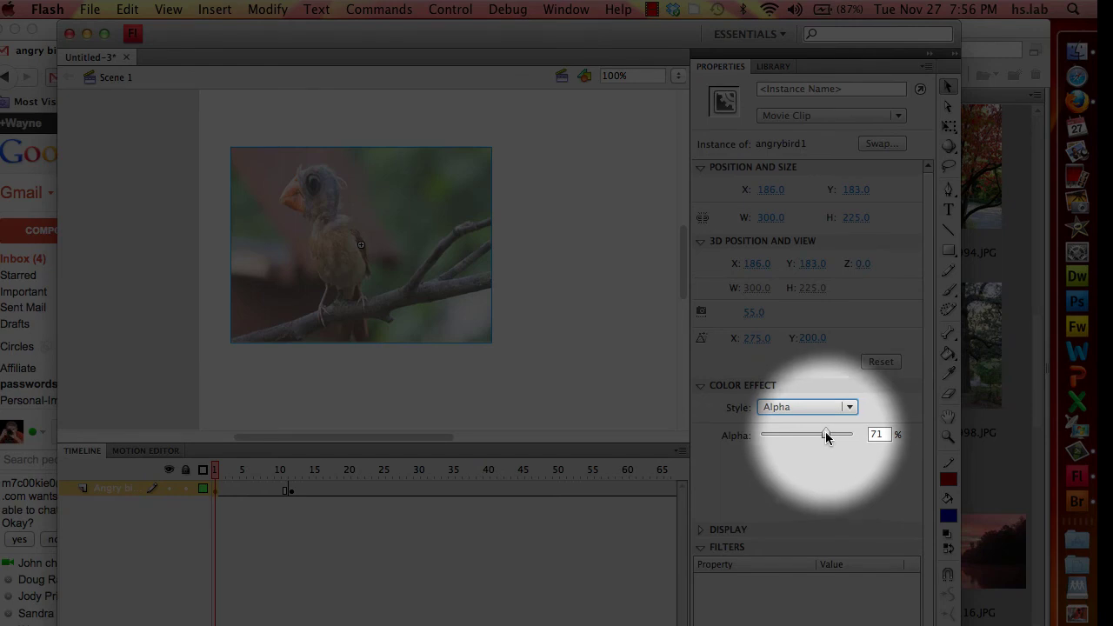
left_click_drag(825, 435, 756, 435)
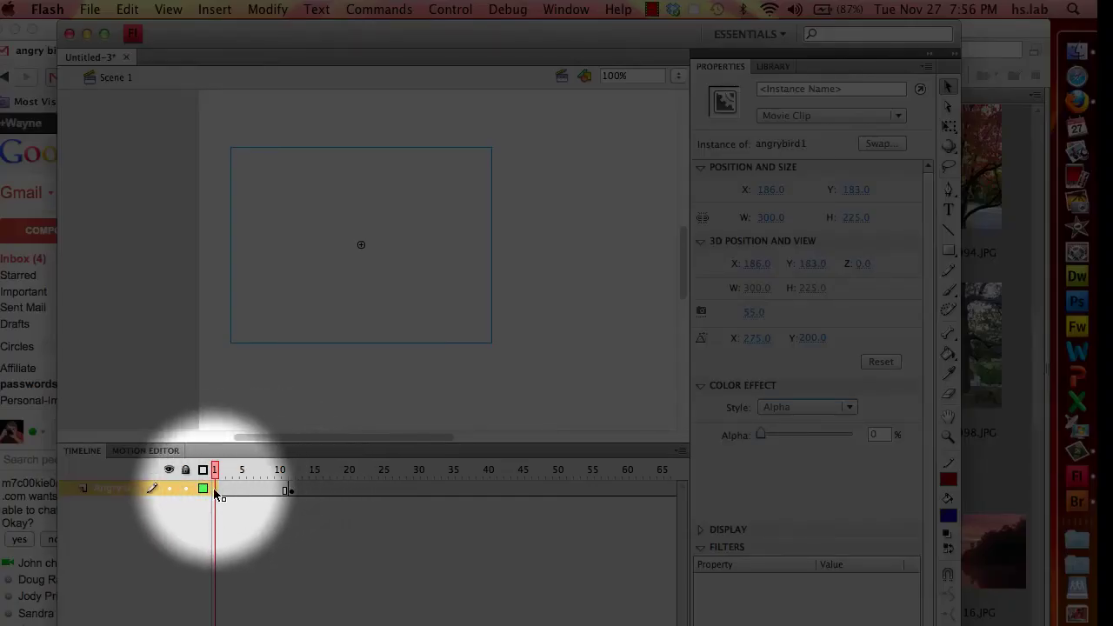
- Create a classic tween spanning frames 1–12 and scrub the playhead to check the fade
left_click(251, 489)
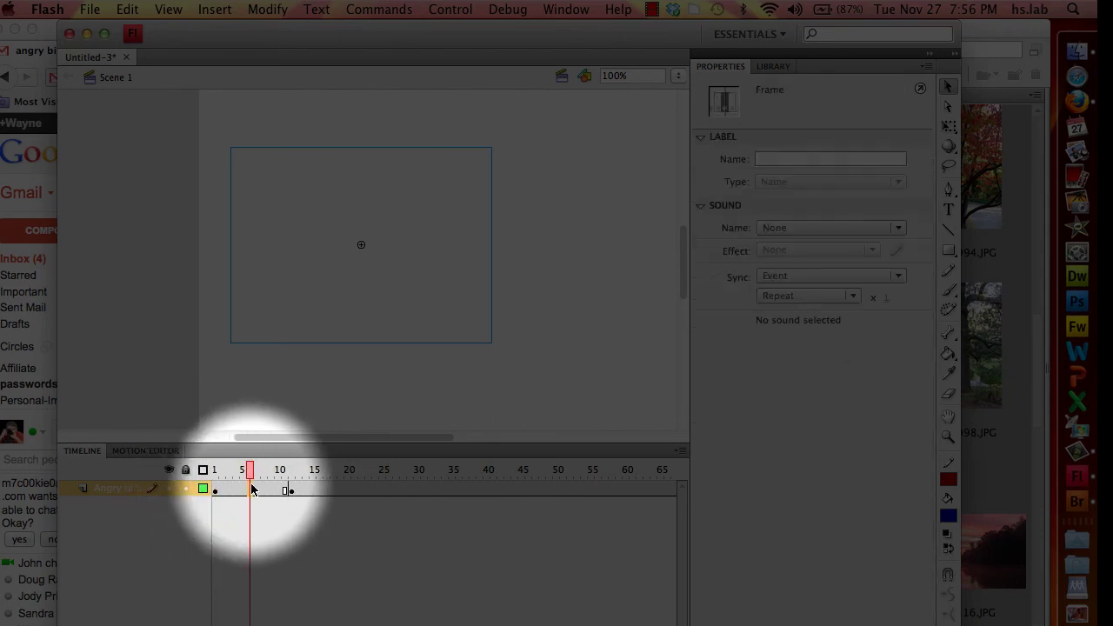
right_click(251, 489)
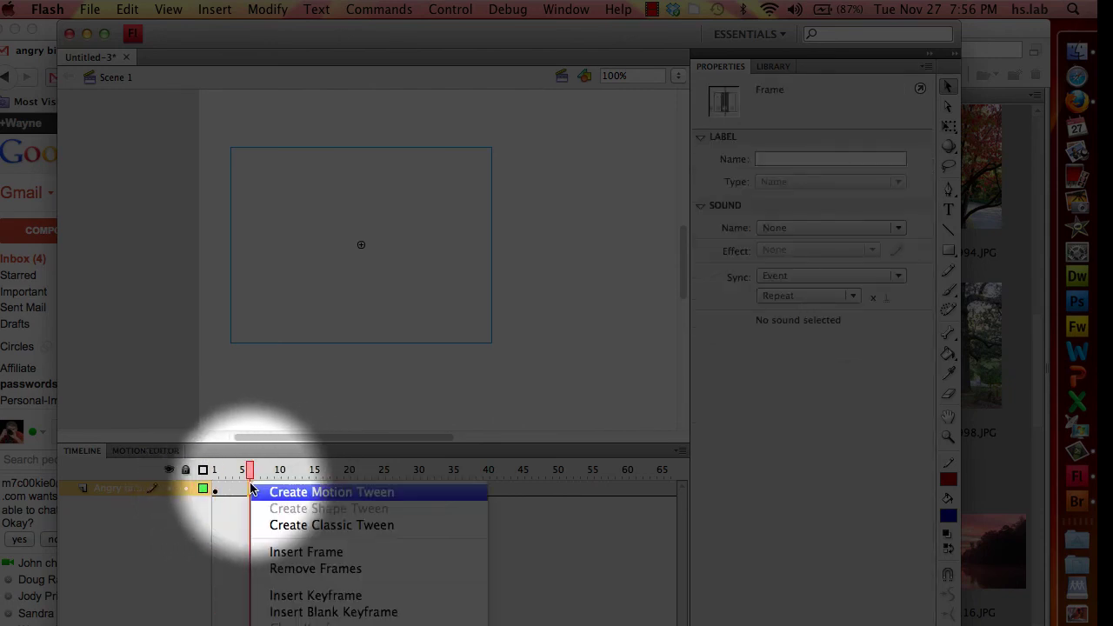
left_click(300, 527)
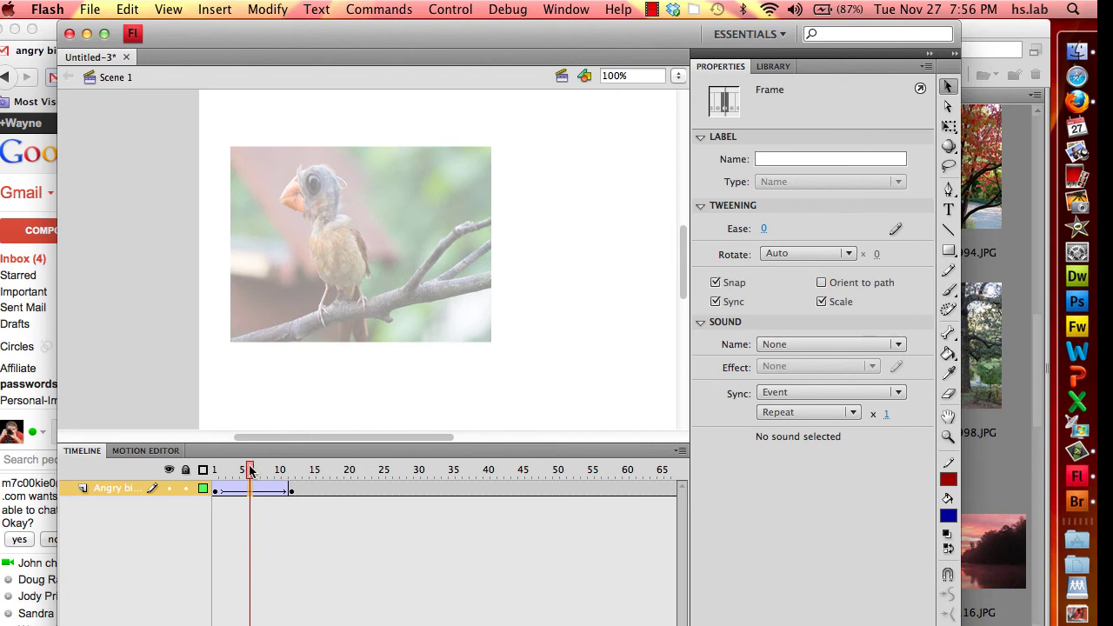
left_click_drag(250, 470, 292, 472)
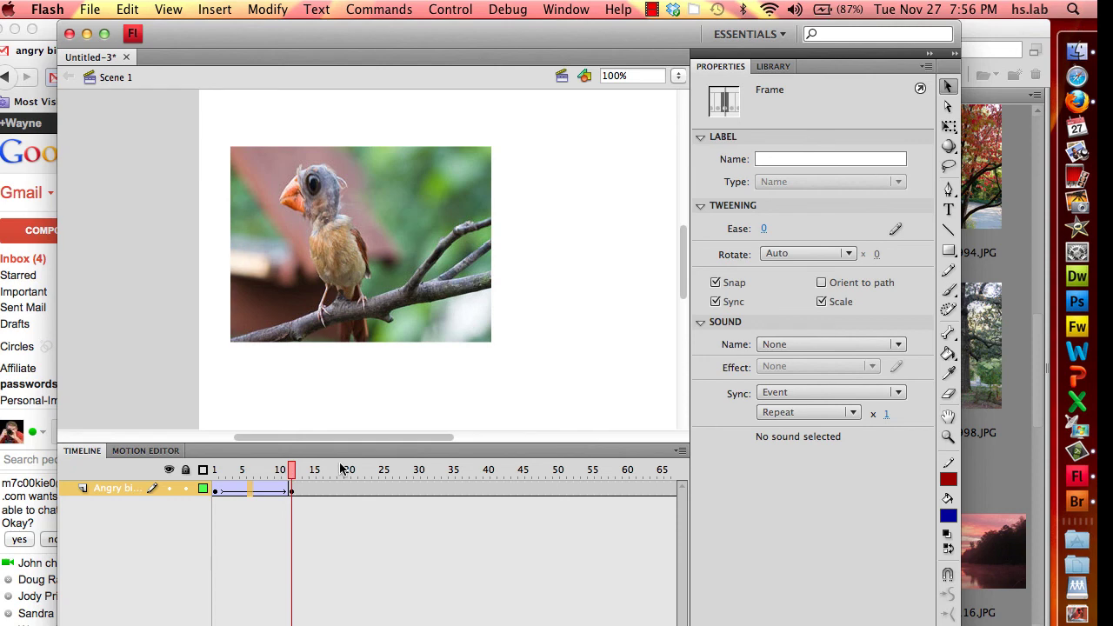
- Run Test Movie with Cmd+Return to preview the fade-in as Untitled-3.swf
key("super+Return")
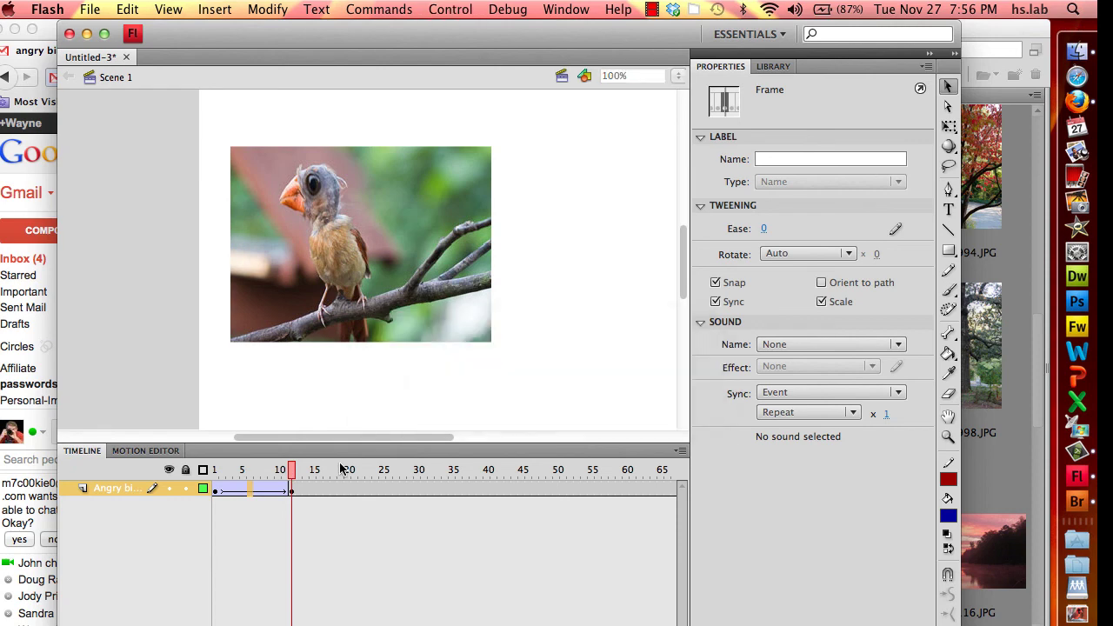